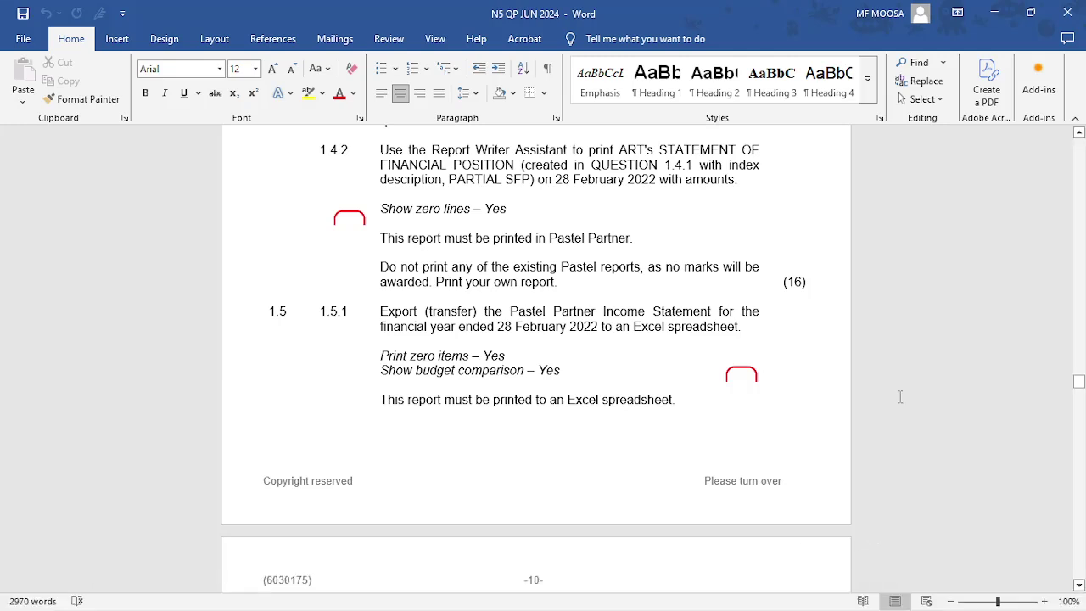
# Step: Scroll the Word question paper down to question 1.5.1 on exporting to Excel
pyautogui.moveTo(1080, 386); pyautogui.dragTo(1080, 386)
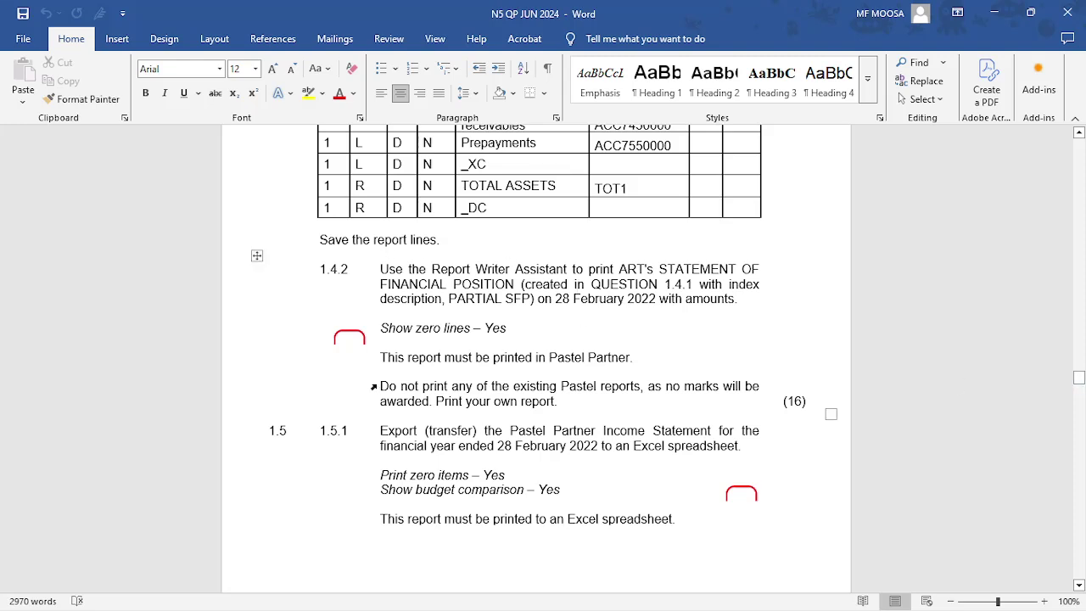
# Step: Briefly highlight question 1.5.1 for reading, then clear the selection
pyautogui.hotkey('shift', 'Right')
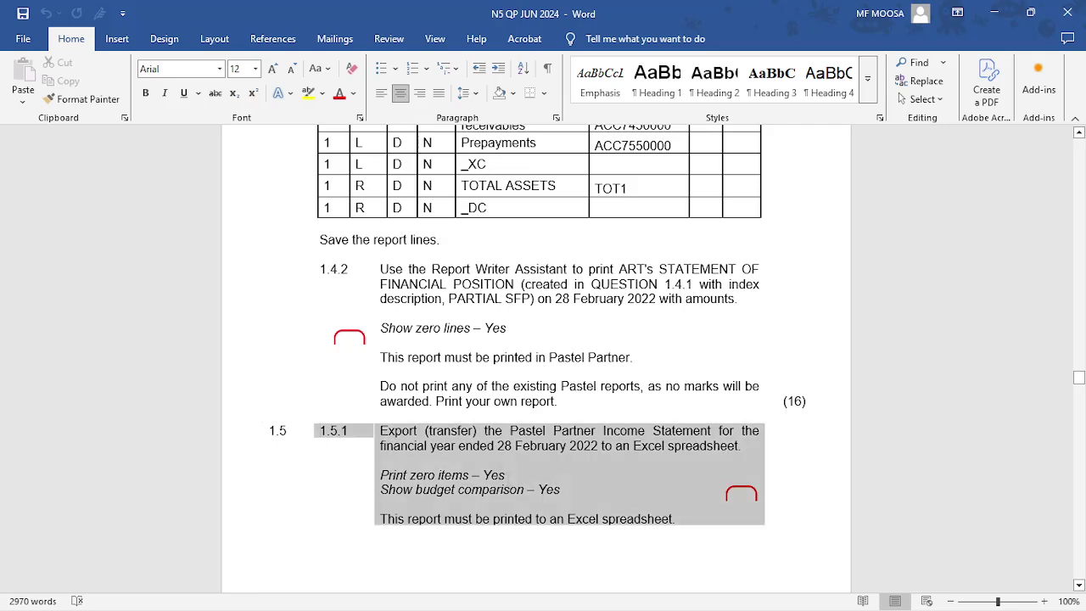
pyautogui.click(475, 562)
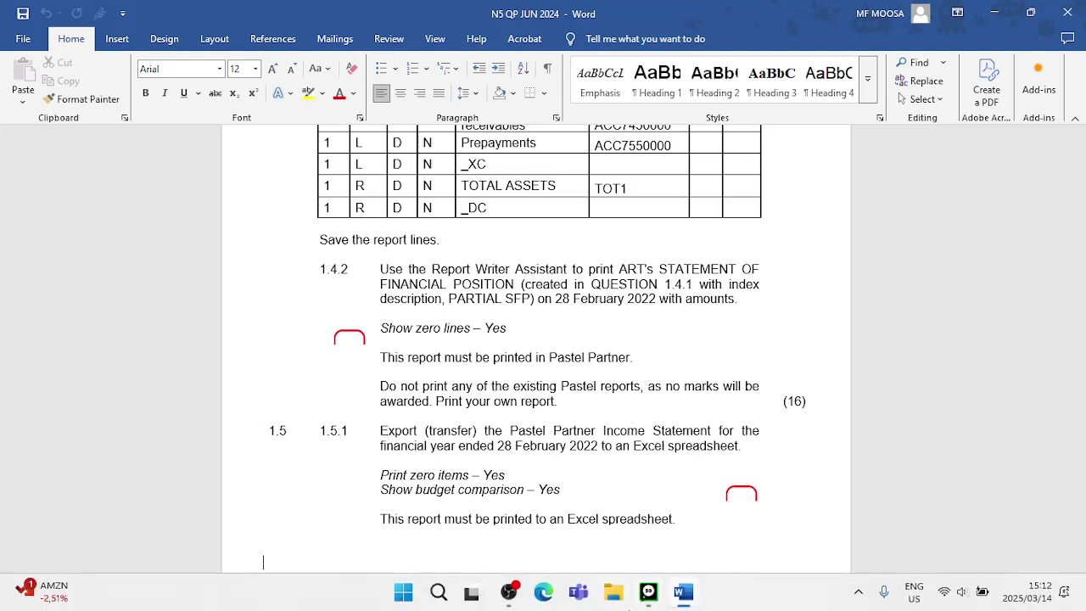
# Step: In Pastel, open Income Statement options via View > General Ledger > Financial Reports
pyautogui.click(648, 594)
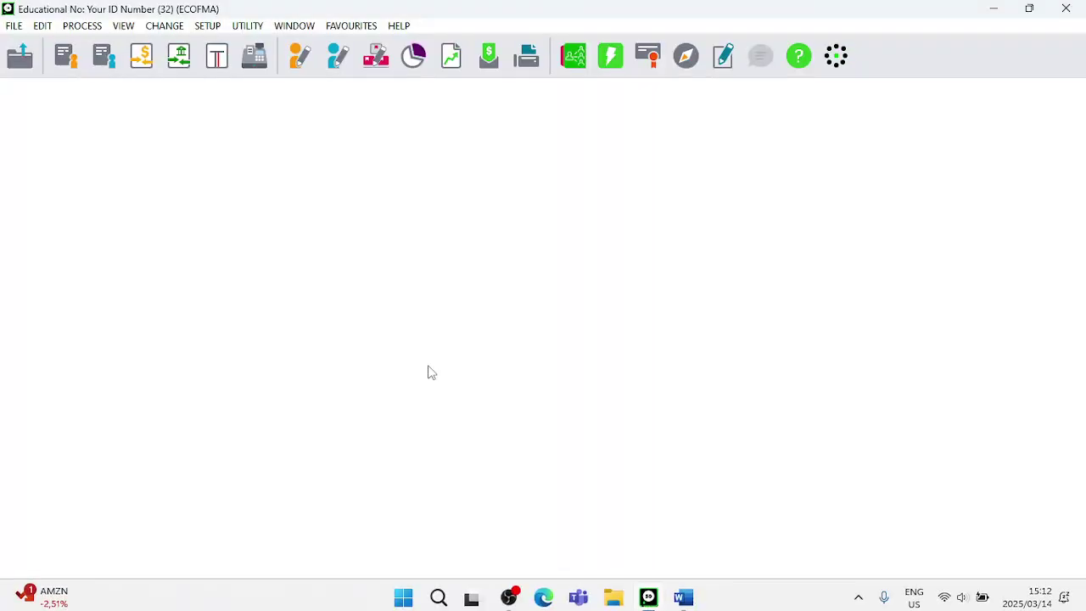
pyautogui.click(126, 28)
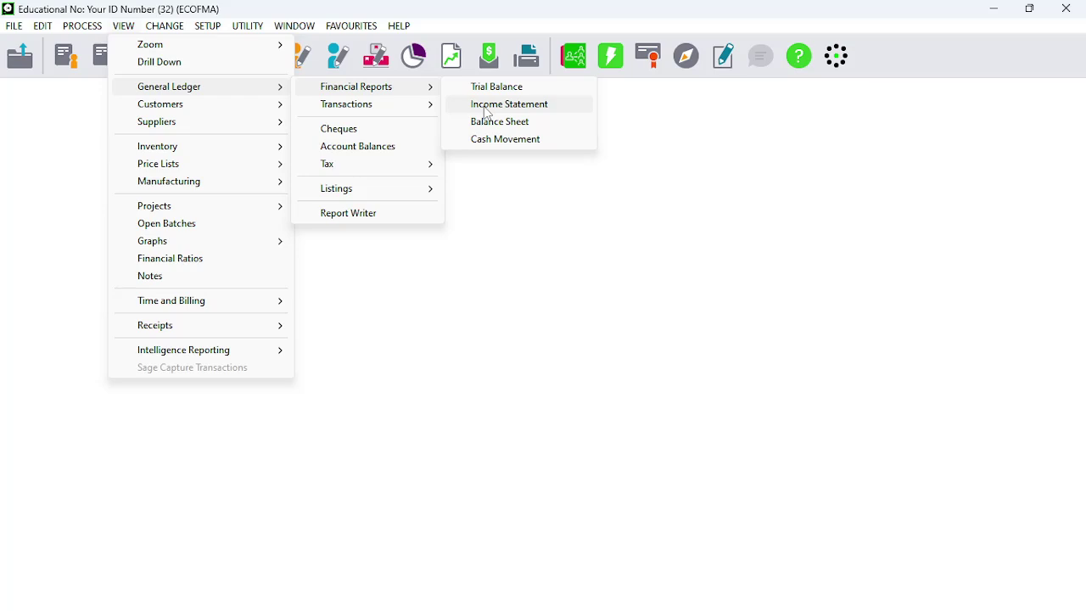
pyautogui.click(126, 34)
pyautogui.click(127, 27)
pyautogui.moveTo(169, 86)
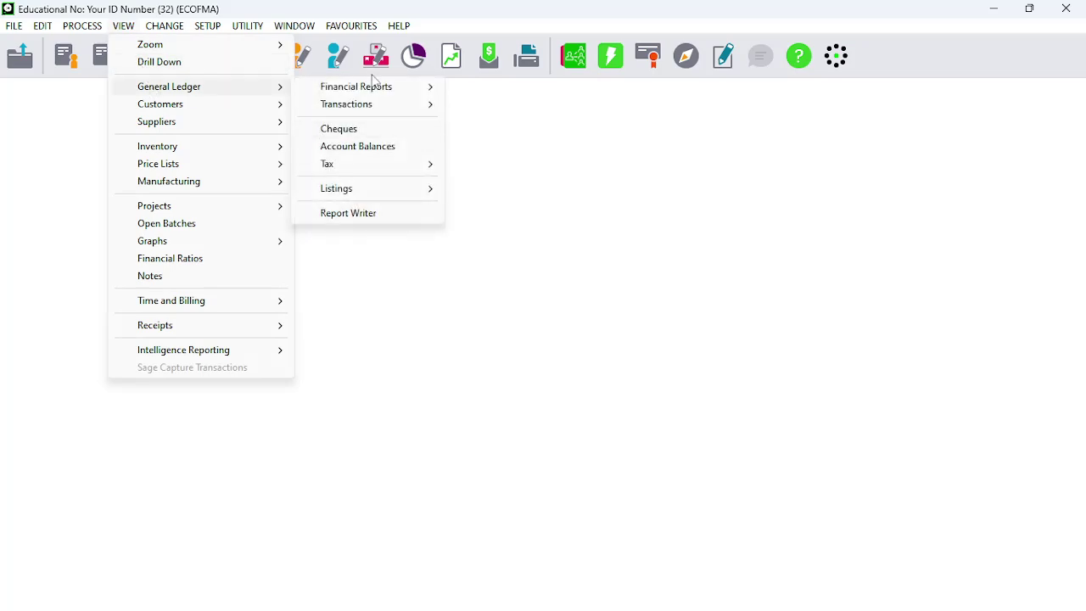
pyautogui.moveTo(356, 86)
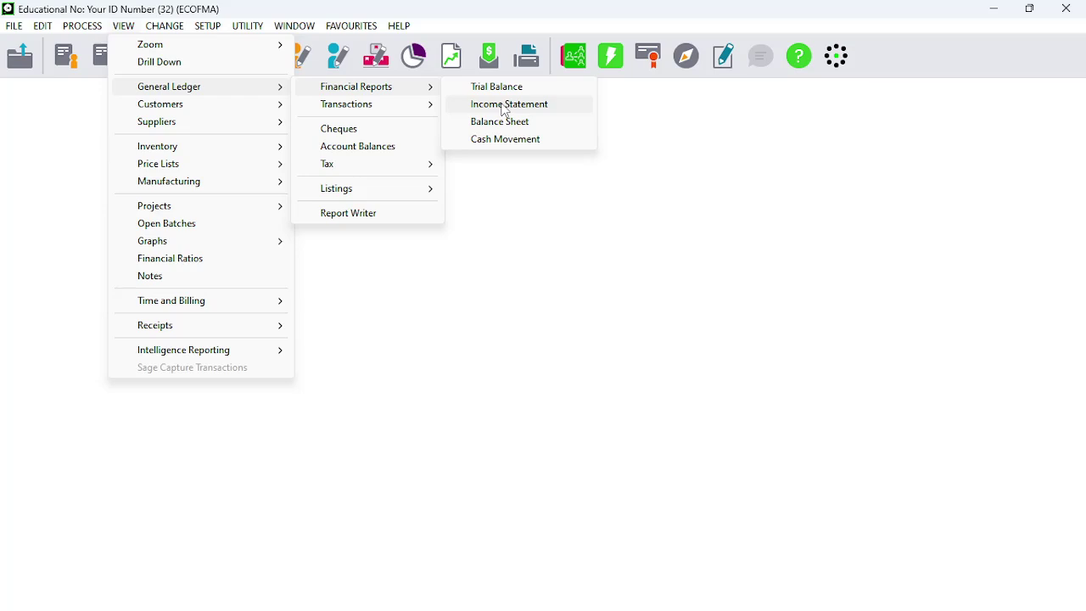
pyautogui.click(506, 108)
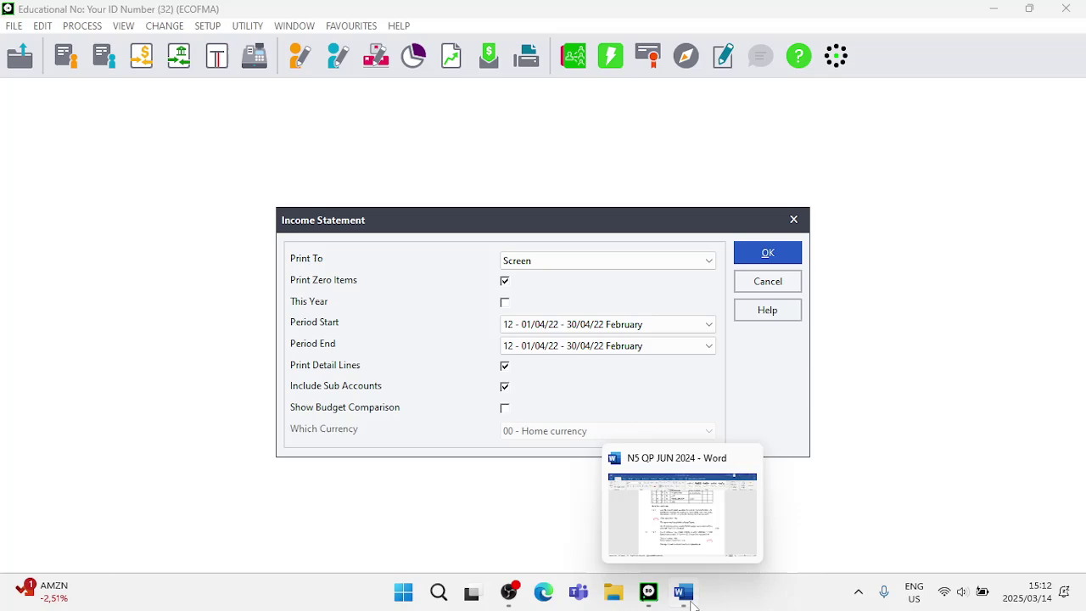
# Step: Tick Show Budget Comparison and This Year, then run the Income Statement to screen
pyautogui.click(683, 592)
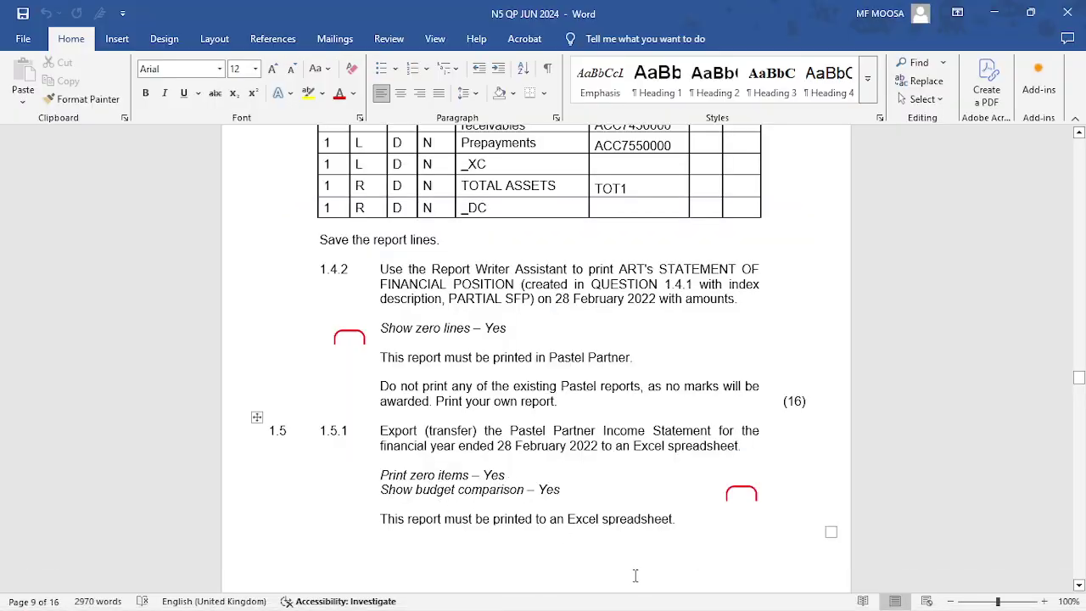
pyautogui.click(648, 592)
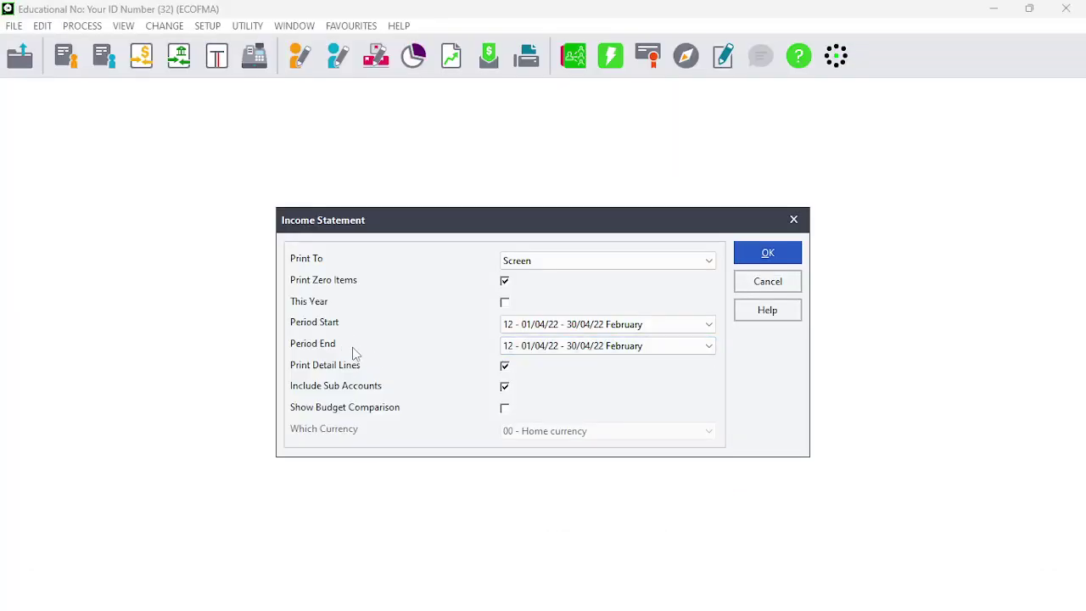
pyautogui.click(506, 304)
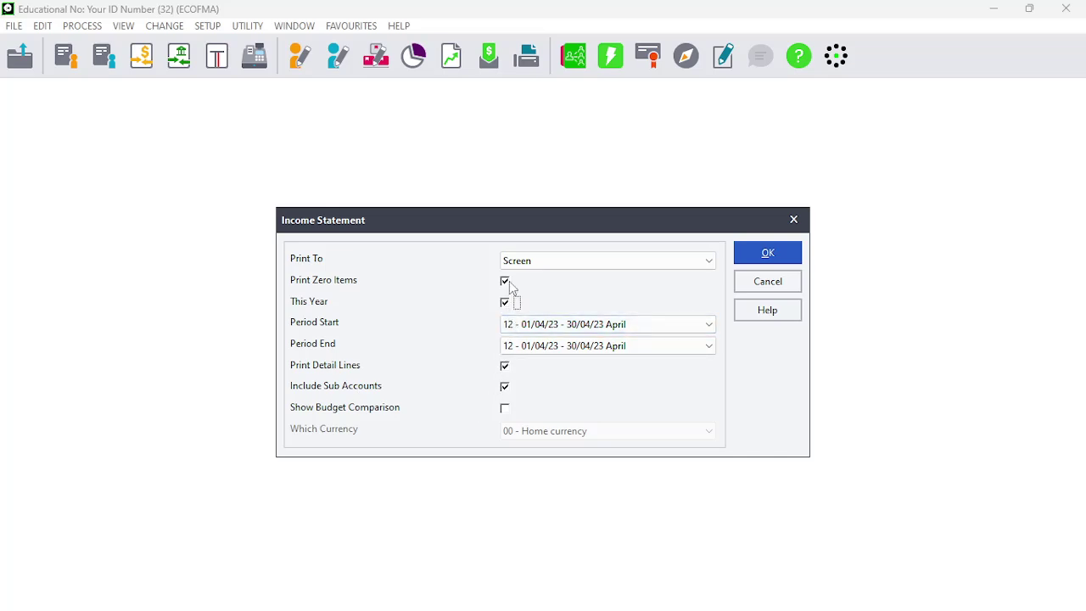
pyautogui.click(505, 410)
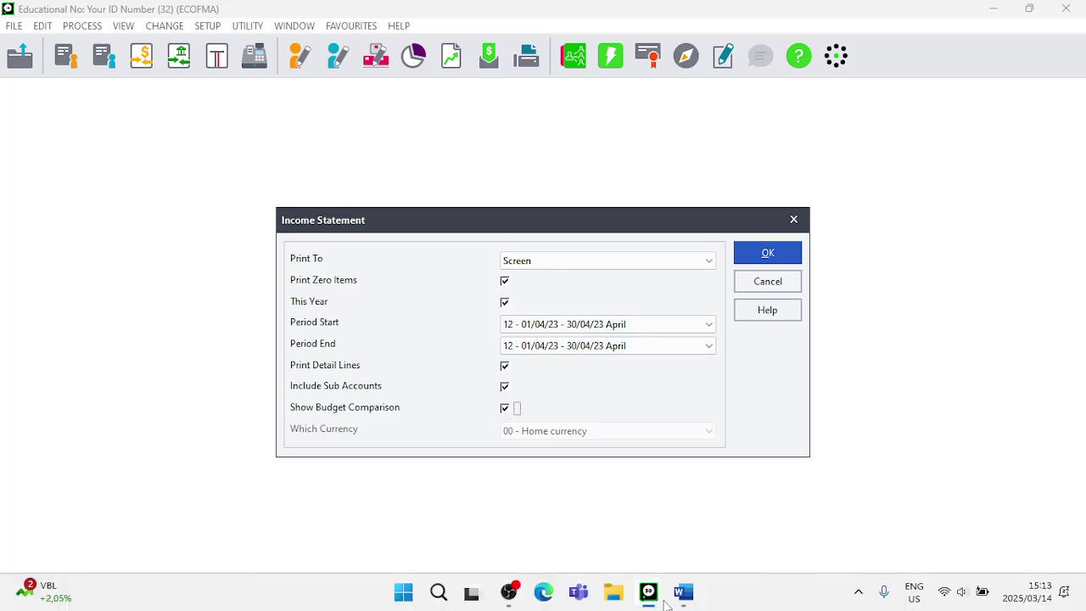
pyautogui.click(683, 594)
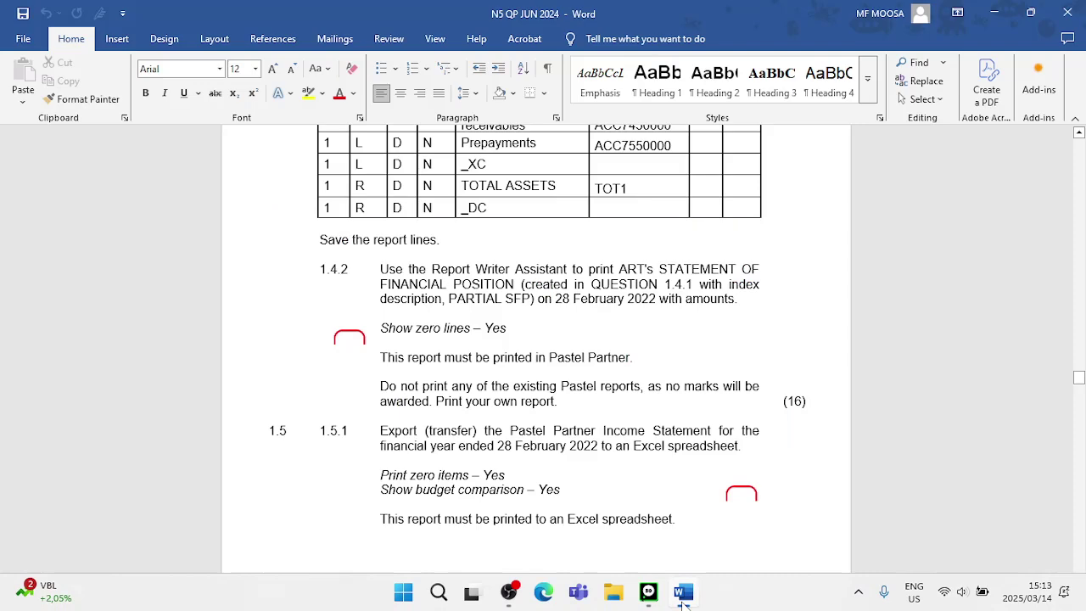
pyautogui.click(684, 594)
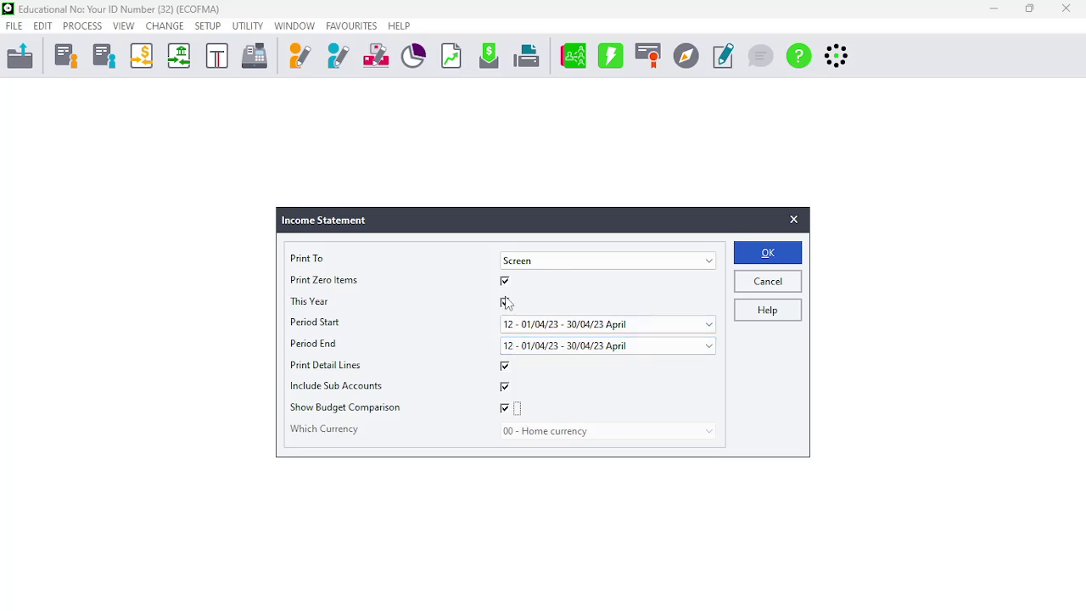
pyautogui.click(505, 302)
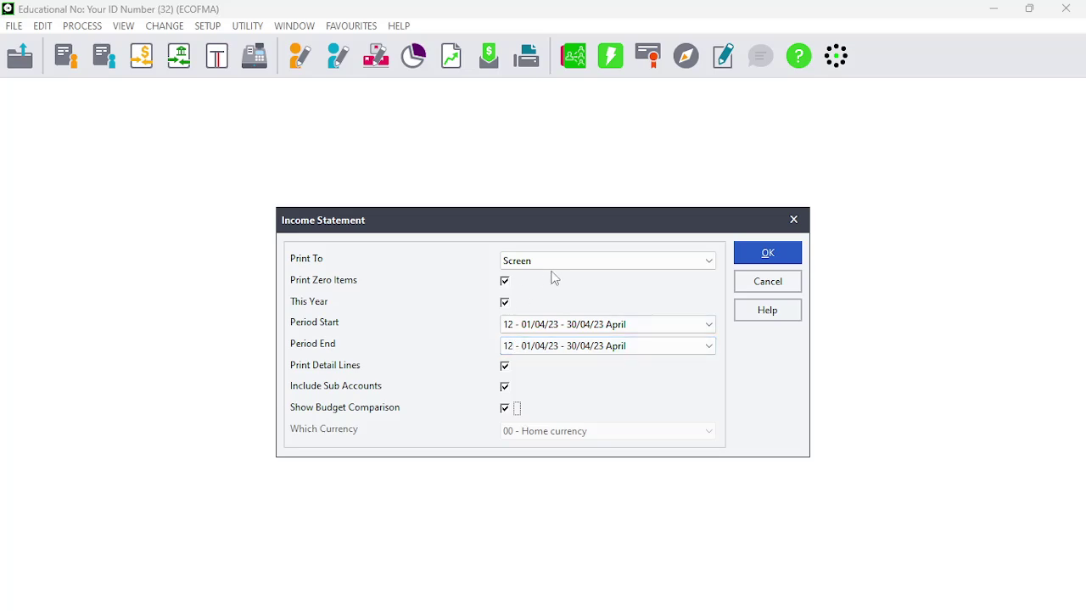
pyautogui.click(777, 254)
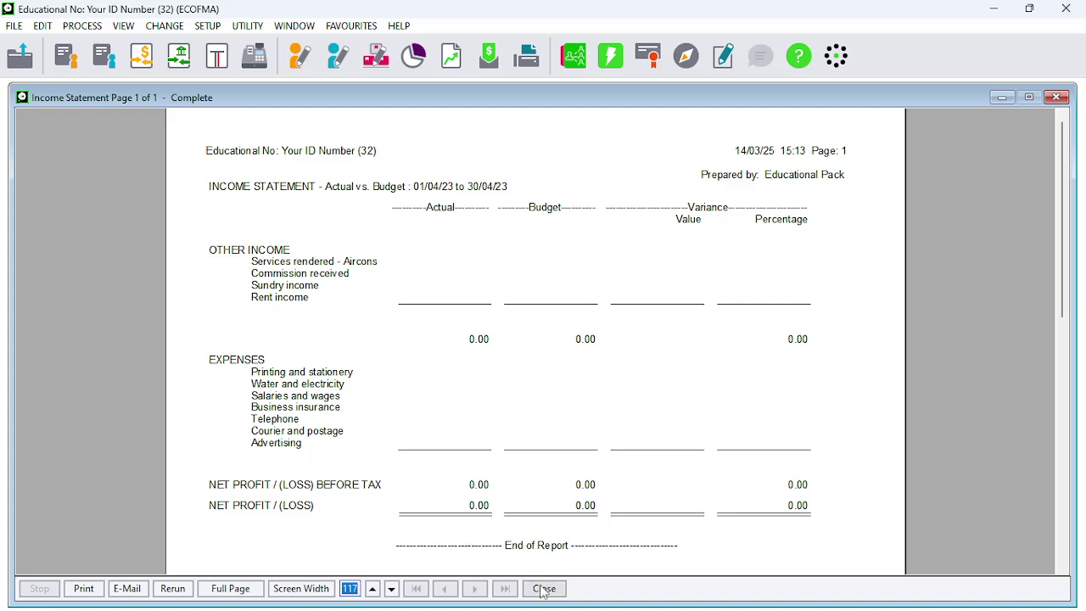
# Step: Rerun the Income Statement with This Year unticked, checking the start period, for last year's figures
pyautogui.click(175, 592)
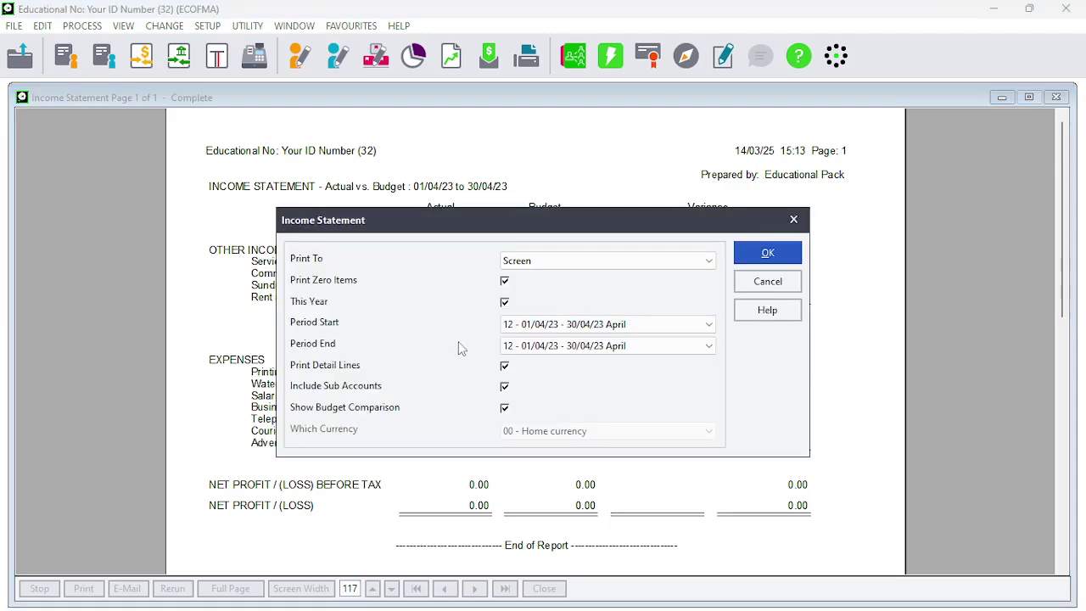
pyautogui.click(504, 302)
pyautogui.click(601, 331)
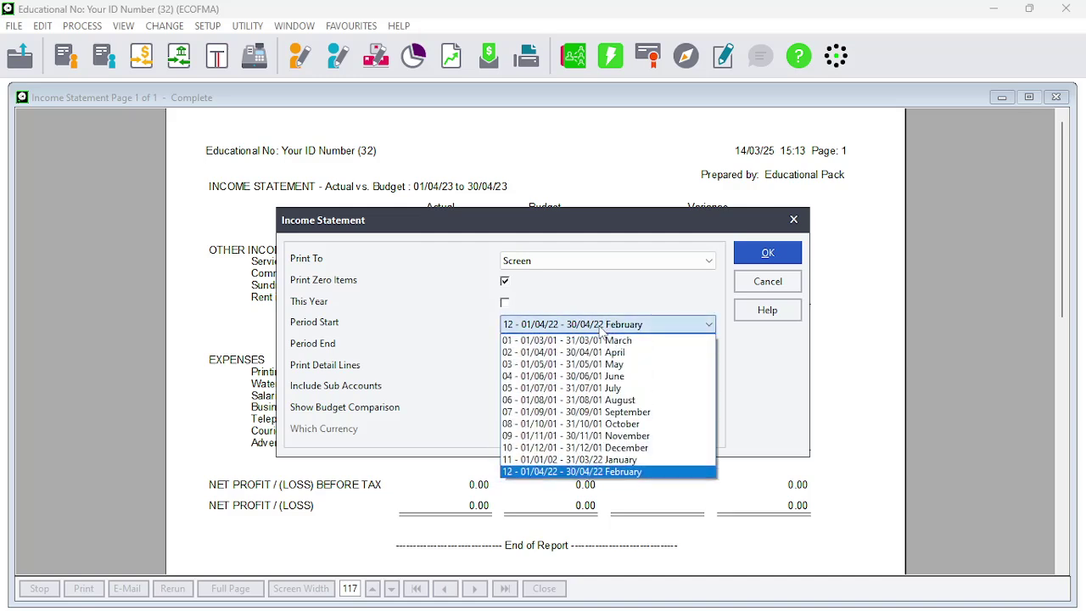
pyautogui.click(713, 323)
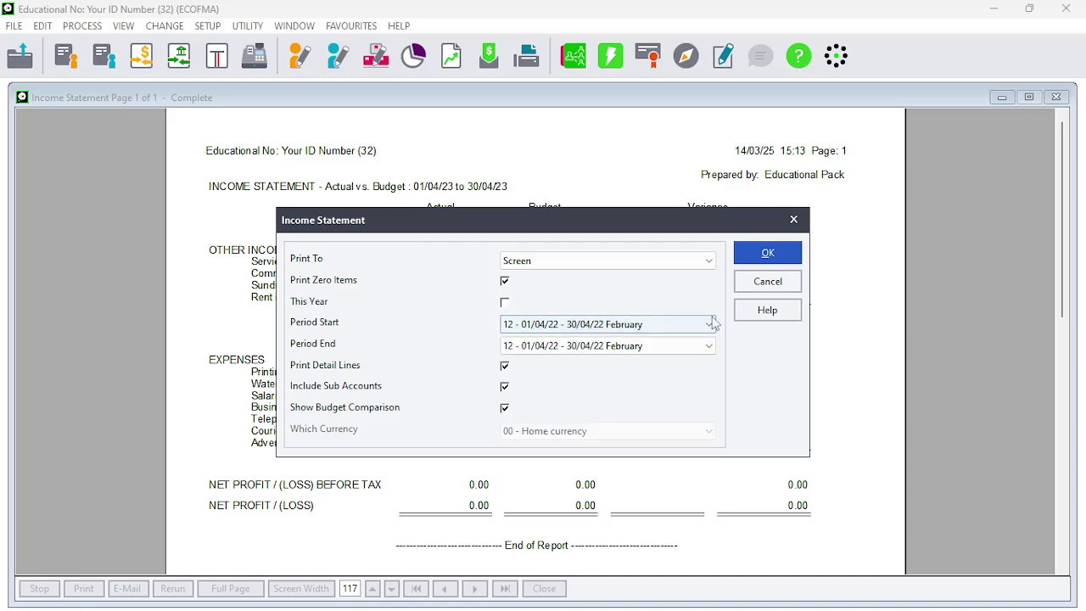
pyautogui.click(768, 257)
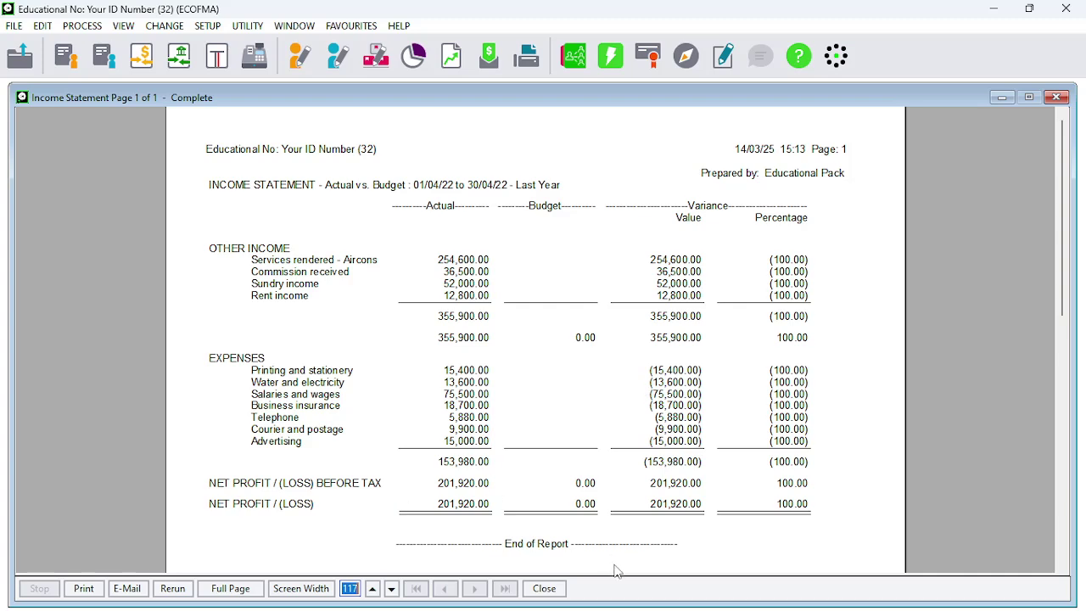
# Step: Close the report, reopen Income Statement options, and print last year's statement to Microsoft Excel
pyautogui.click(545, 589)
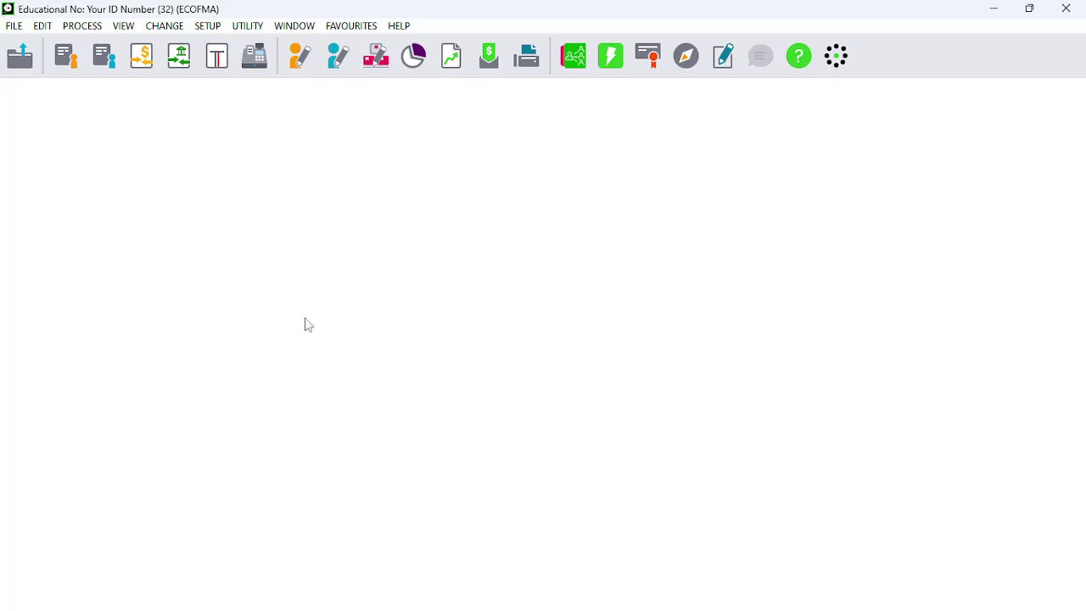
pyautogui.click(126, 27)
pyautogui.moveTo(169, 87)
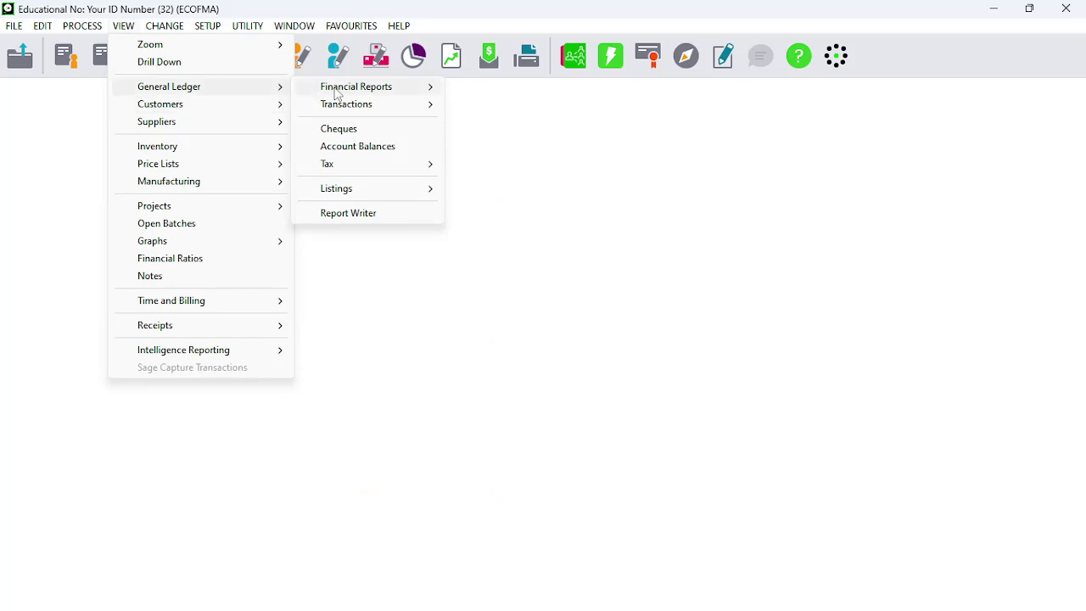
pyautogui.moveTo(357, 87)
pyautogui.click(488, 107)
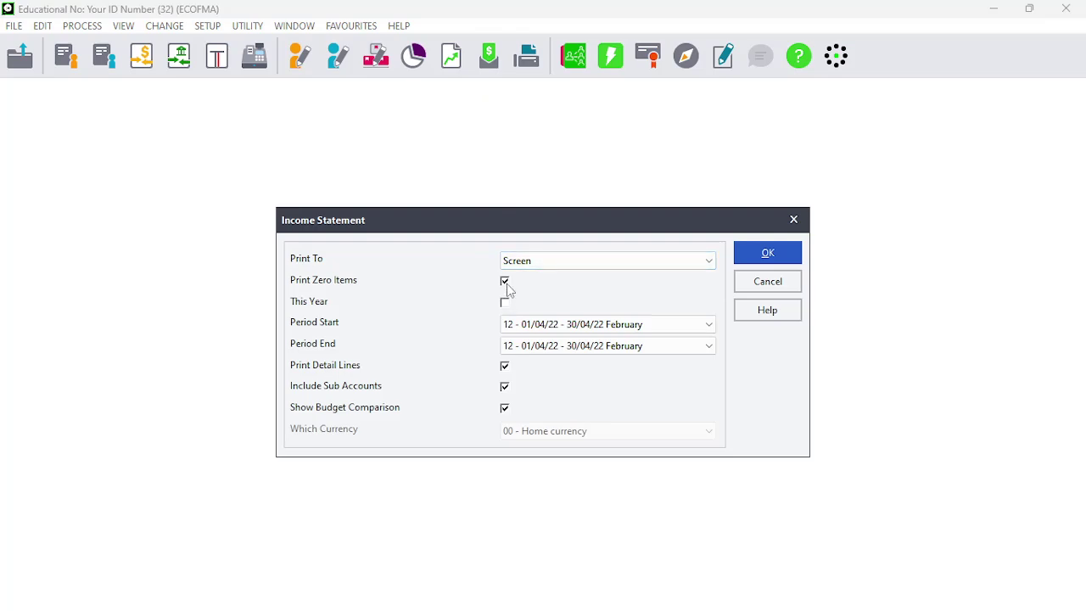
pyautogui.click(504, 384)
pyautogui.click(554, 262)
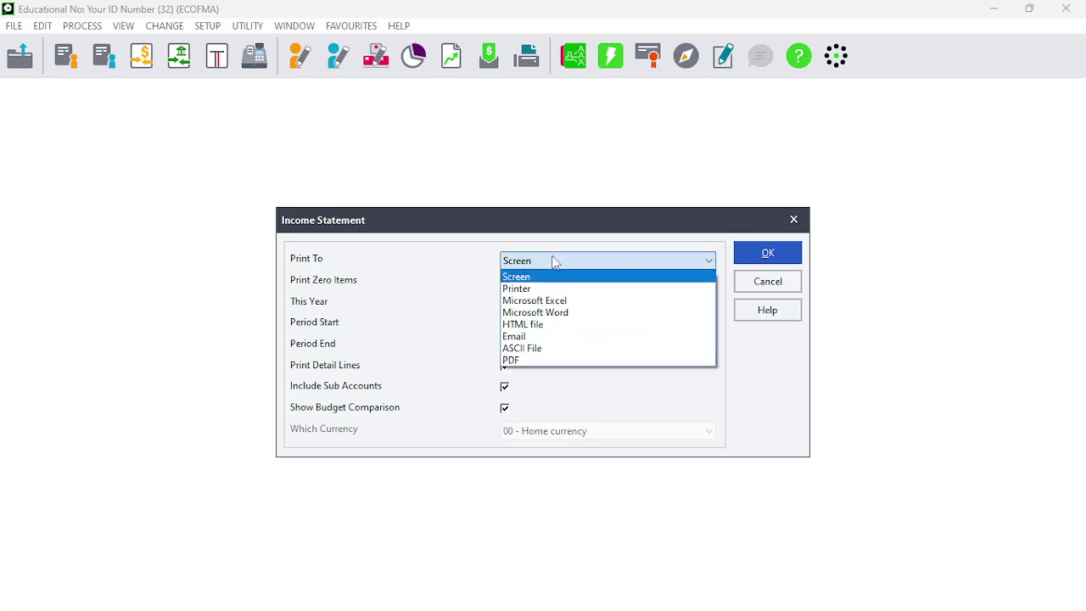
pyautogui.click(554, 304)
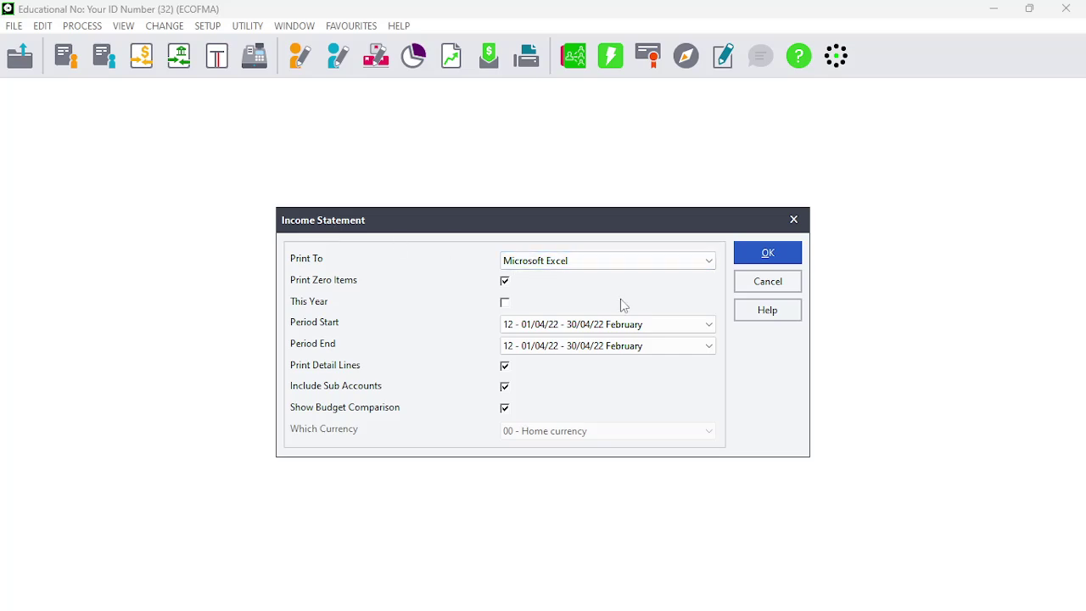
pyautogui.click(763, 259)
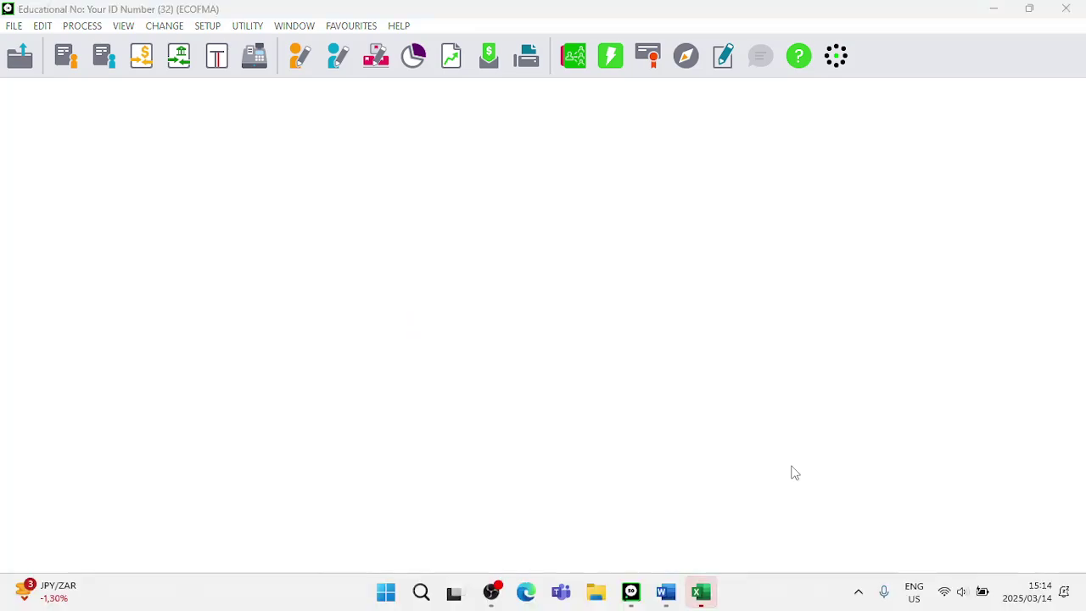
# Step: Compare the exported Excel statement with the Word question, finishing on the Word paper
pyautogui.click(701, 592)
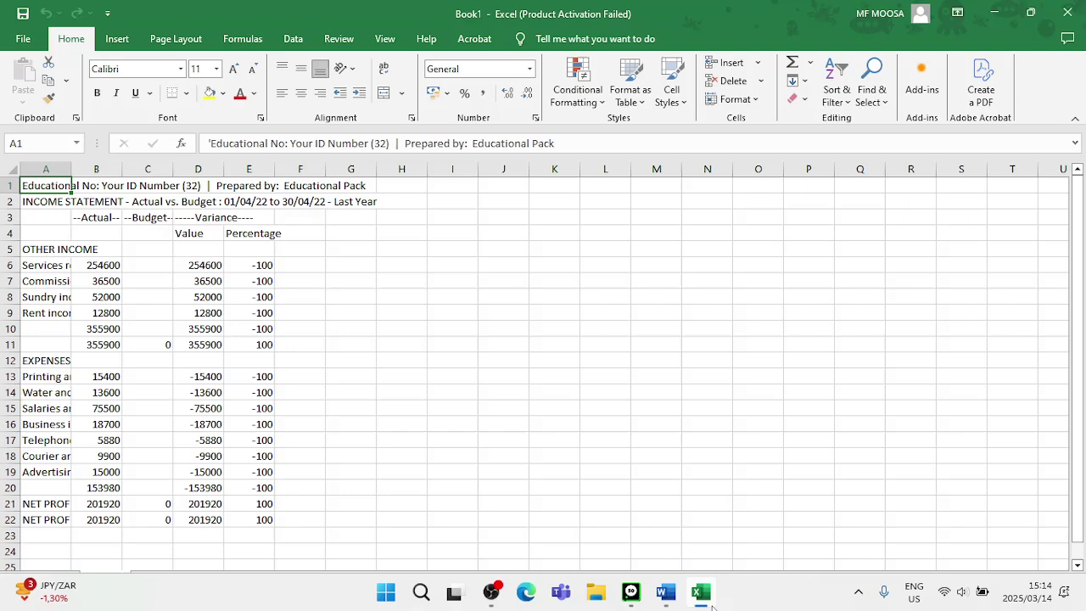
pyautogui.click(669, 594)
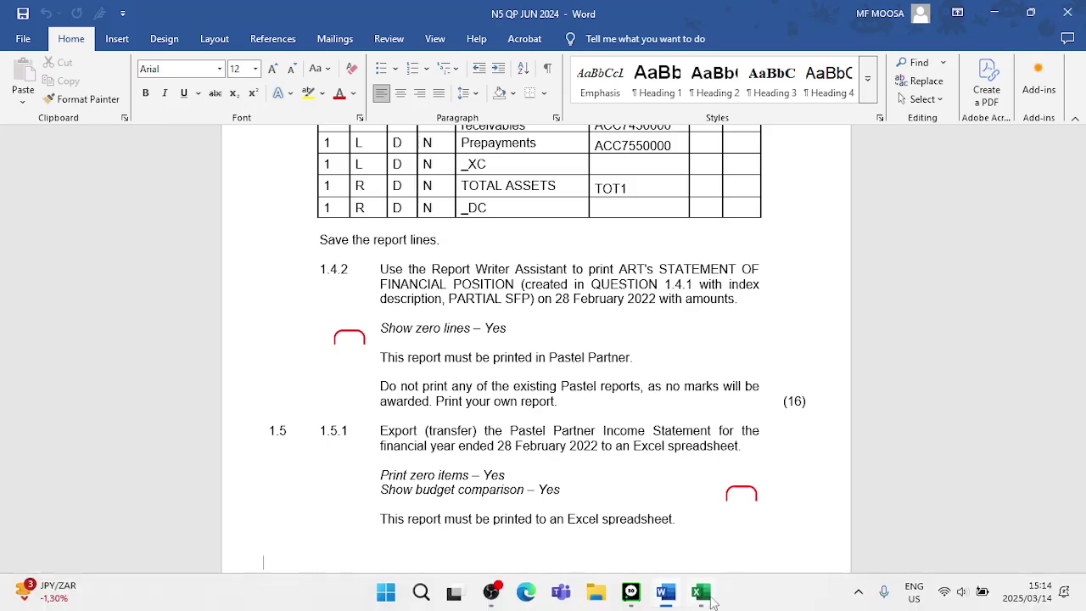
pyautogui.click(709, 597)
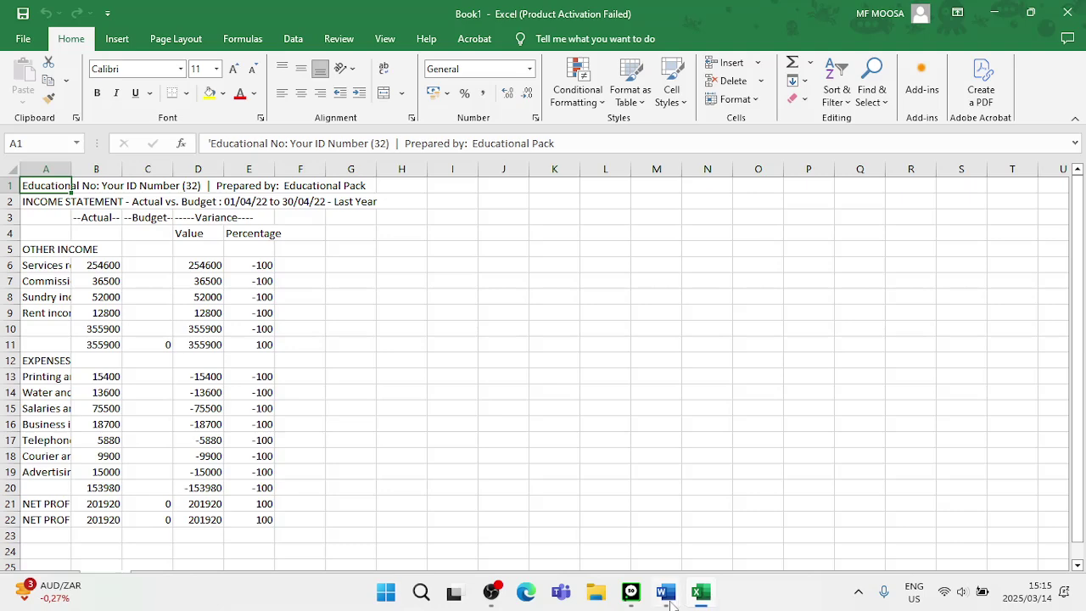
pyautogui.click(666, 593)
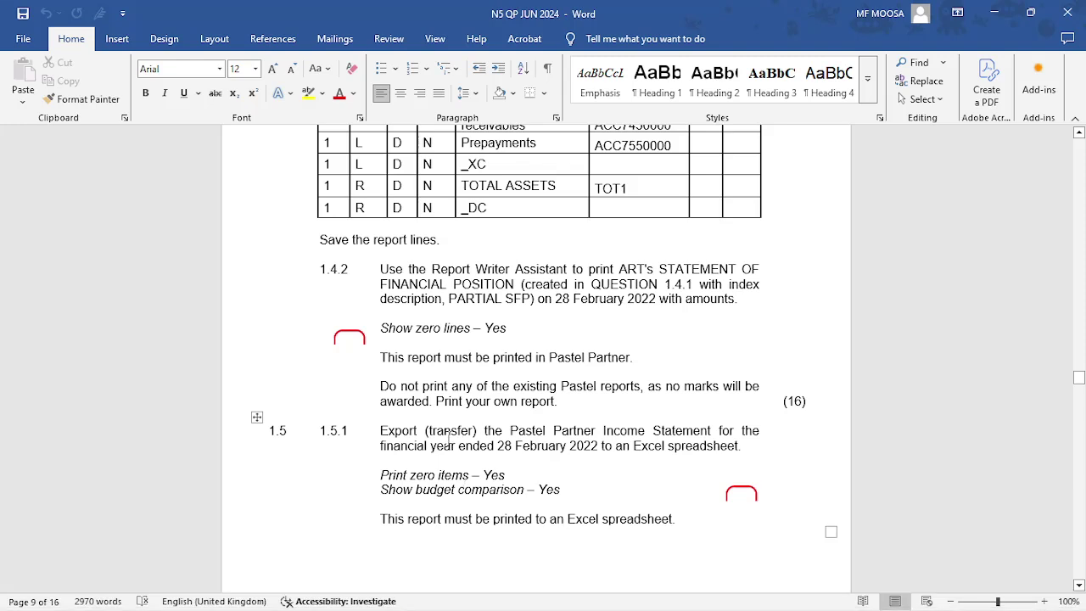